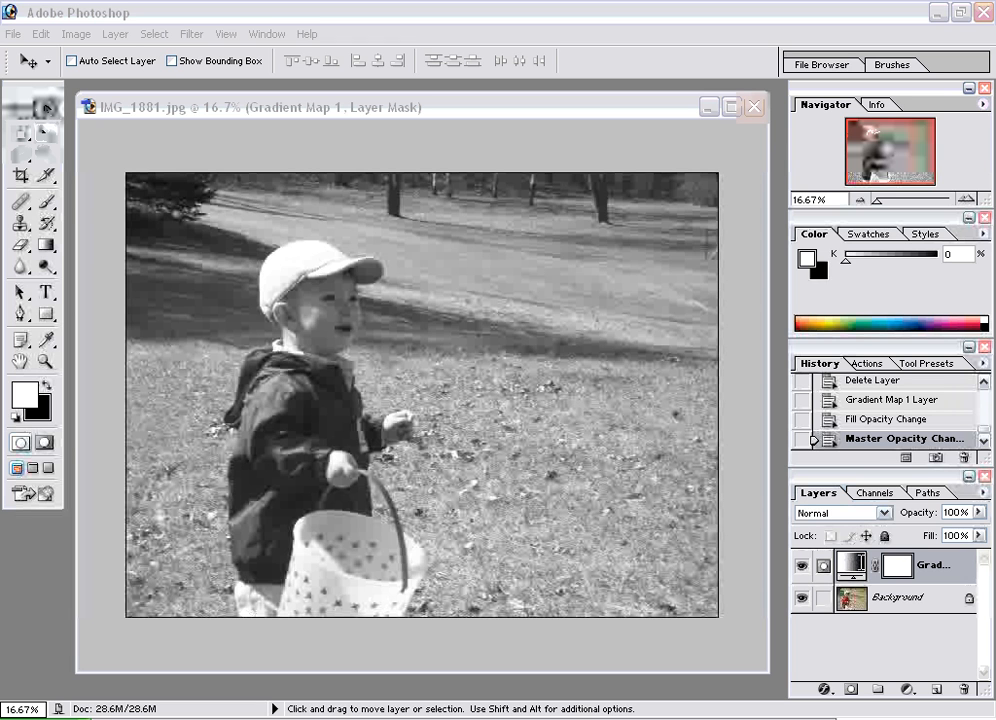
click(908, 690)
click(932, 646)
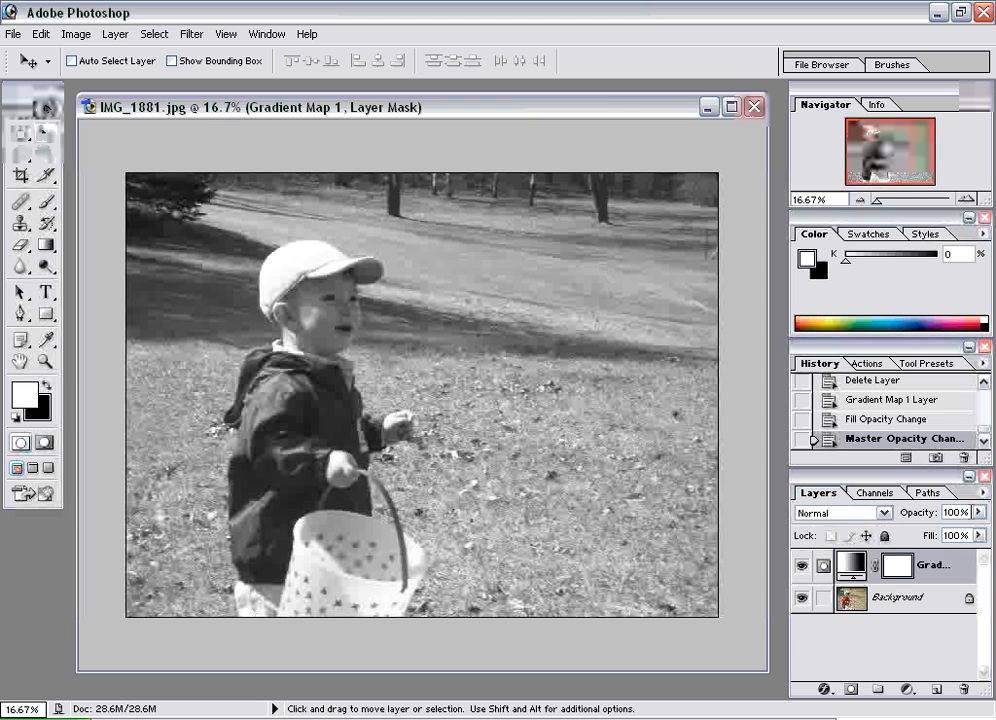
Try the gradient map layer at 52% and 10% opacity, and return it to 100%
drag(980, 518, 932, 537)
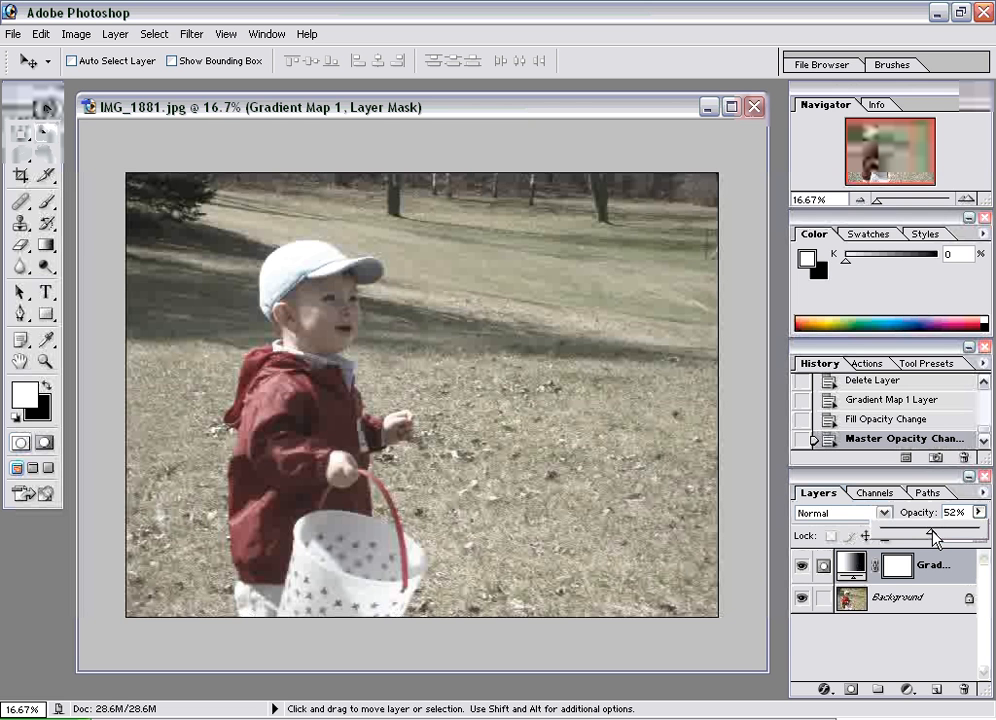
drag(932, 537, 893, 538)
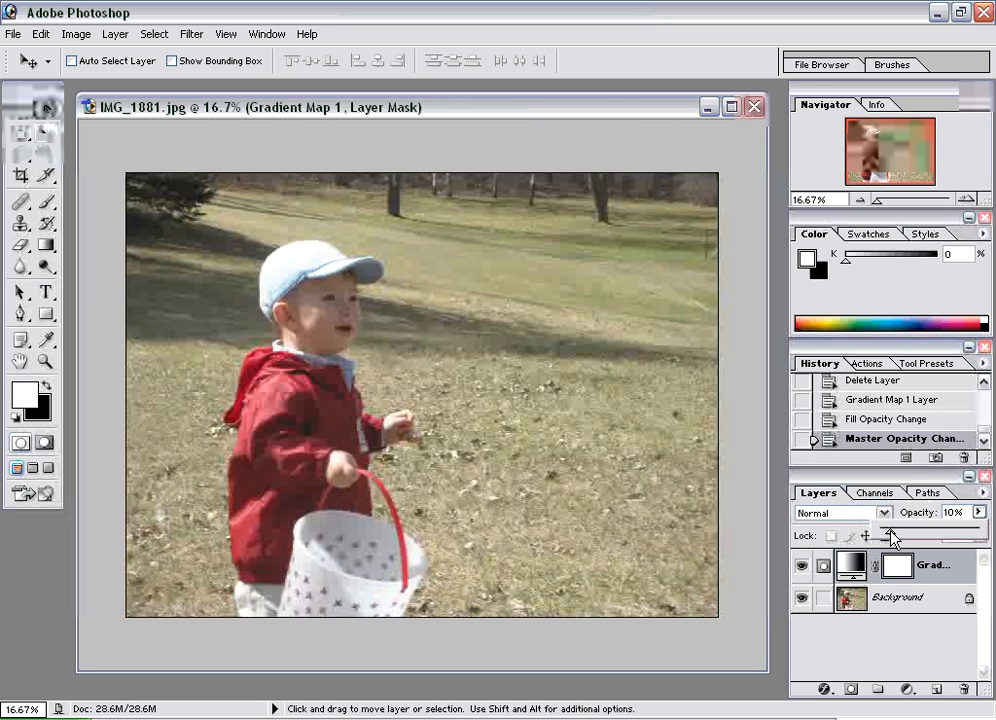
drag(891, 537, 993, 538)
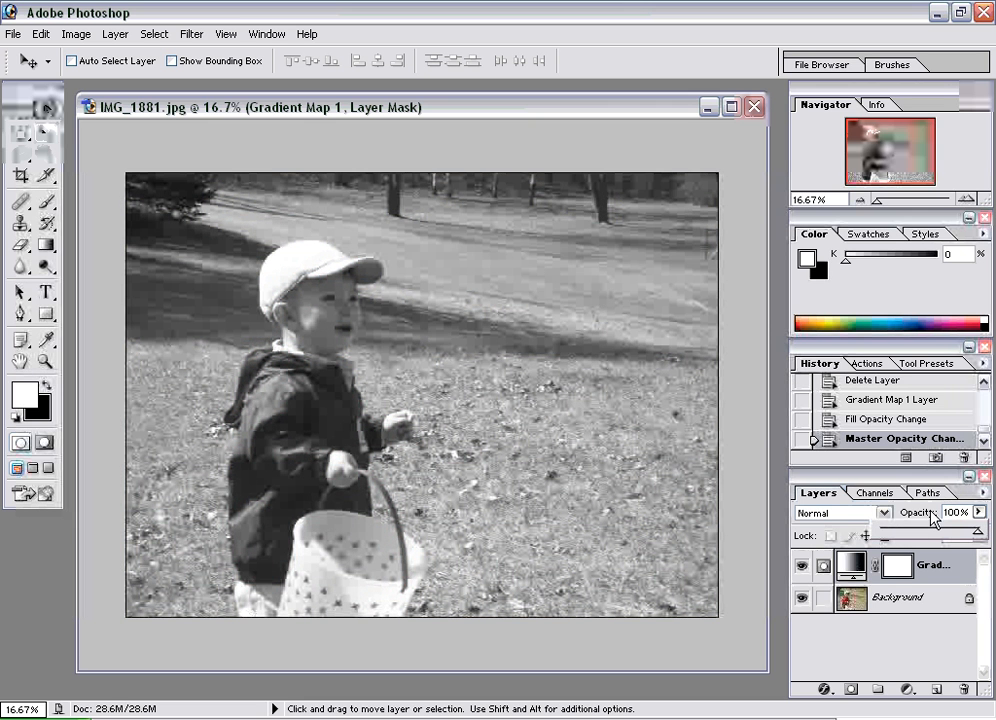
click(884, 585)
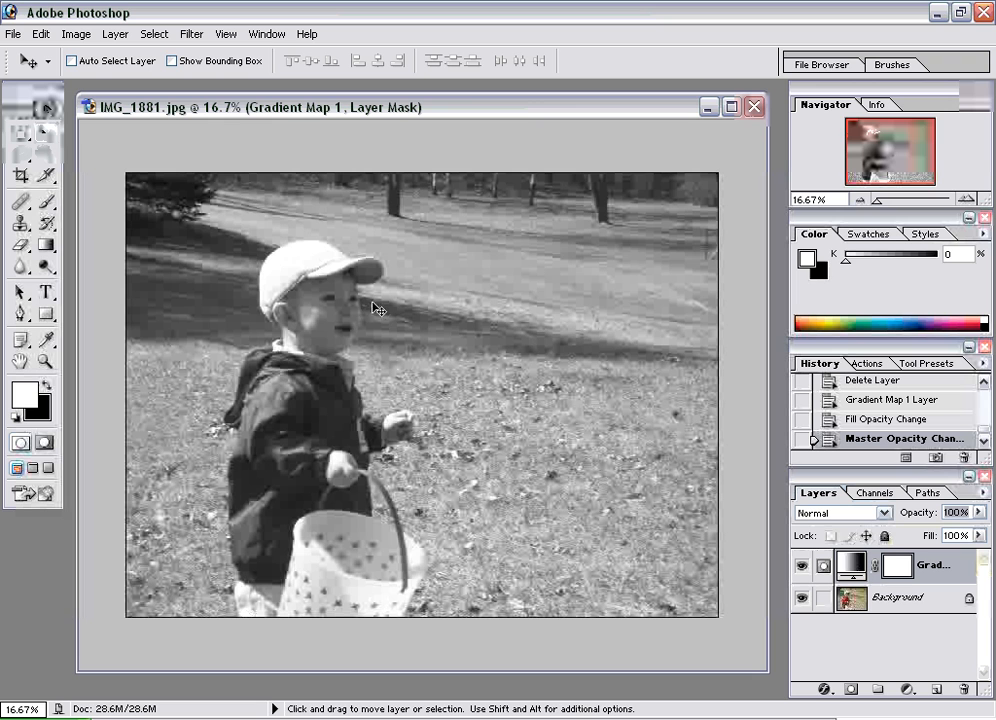
Set up the Brush tool with a master diameter of 99 px and black as the foreground color
click(47, 205)
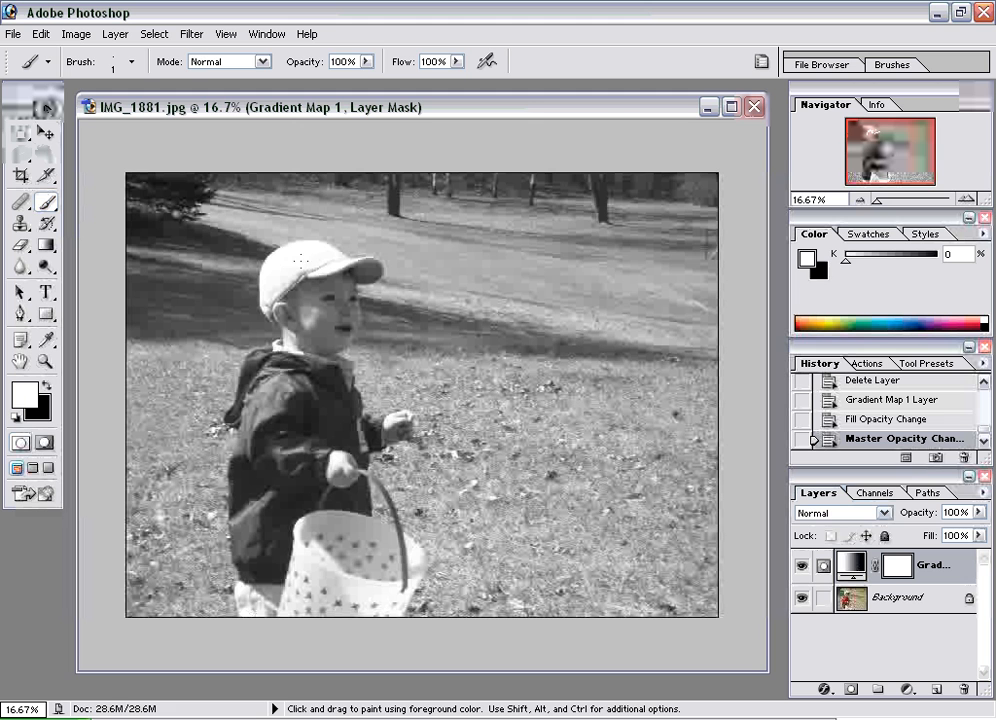
click(131, 62)
mouse_move(88, 113)
mouse_down()
mouse_move(67, 118)
mouse_move(100, 116)
mouse_move(78, 116)
mouse_move(150, 158)
mouse_move(74, 120)
mouse_move(116, 118)
mouse_up()
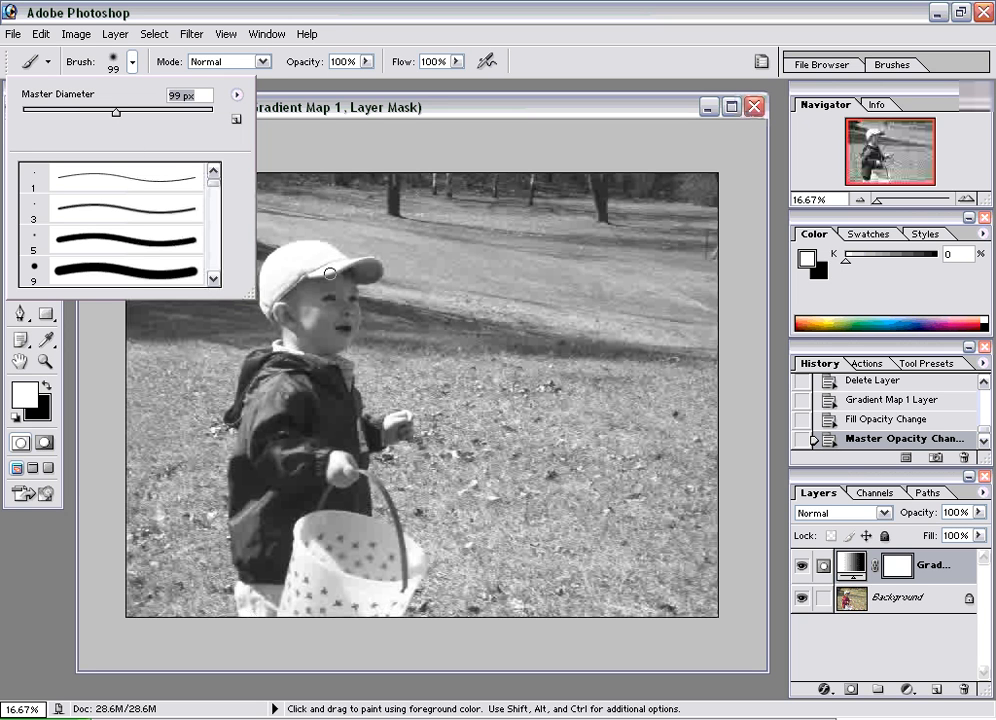
click(132, 64)
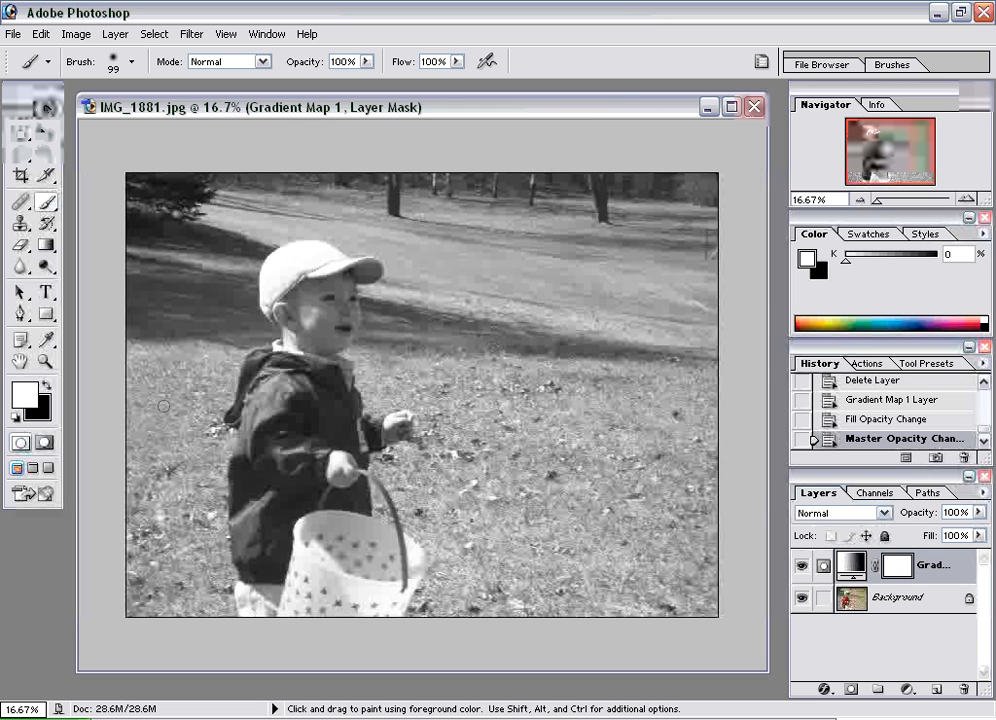
click(48, 390)
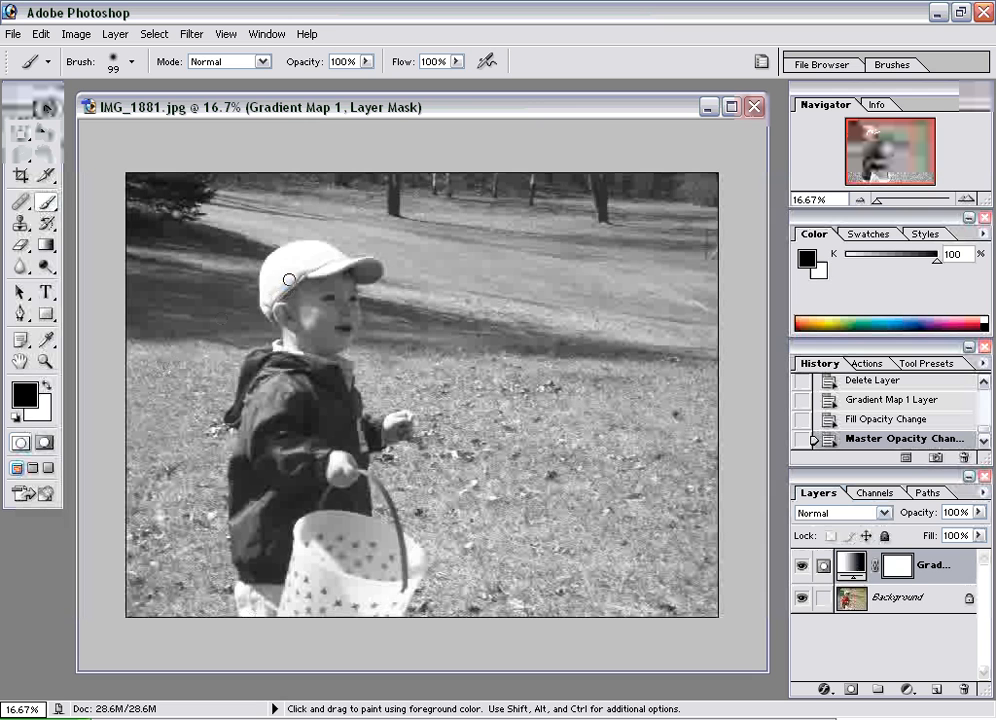
Paint black on the gradient map's layer mask over the cap, the jacket's shoulder and a ring on the grass to bring back their color
drag(290, 278, 268, 306)
mouse_move(308, 269)
mouse_down()
mouse_move(307, 260)
mouse_move(345, 258)
mouse_move(318, 263)
mouse_up()
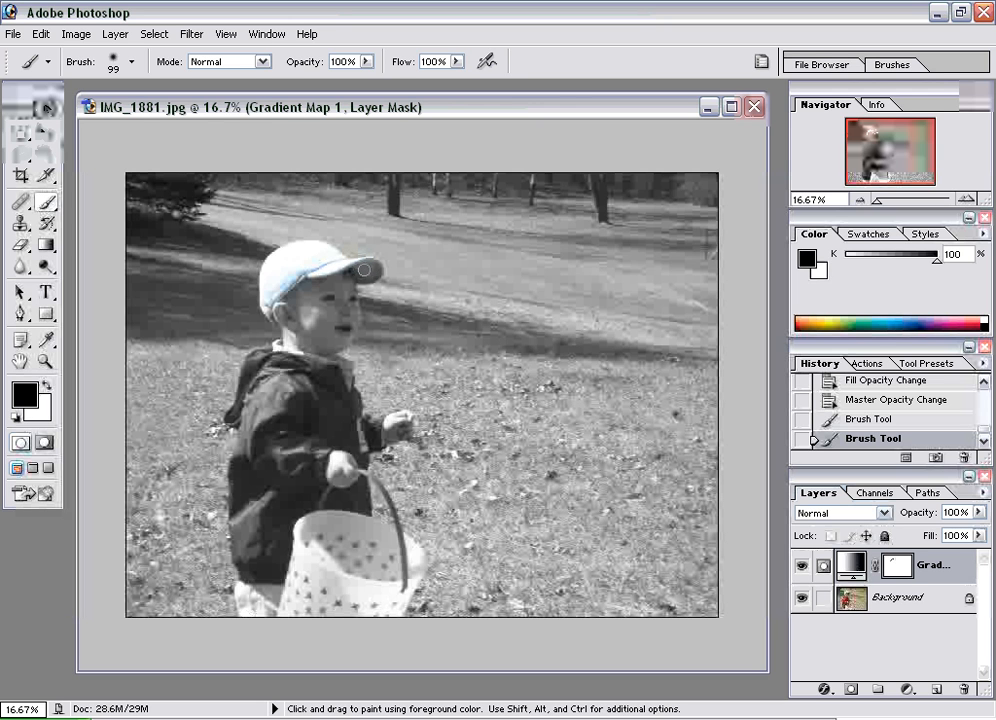
click(331, 243)
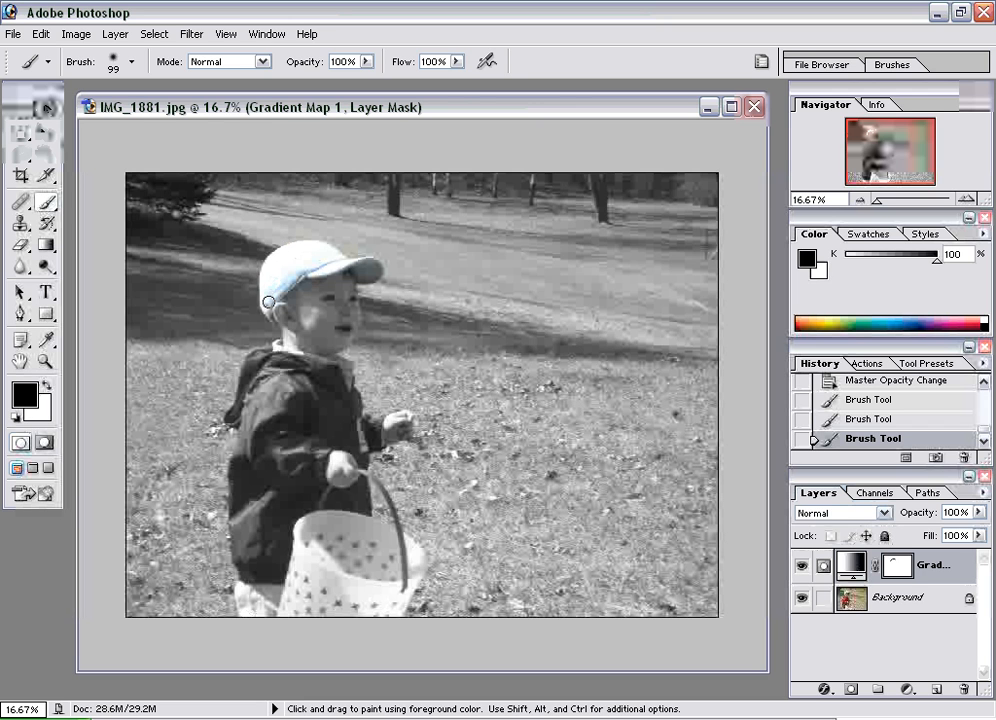
drag(271, 262, 330, 259)
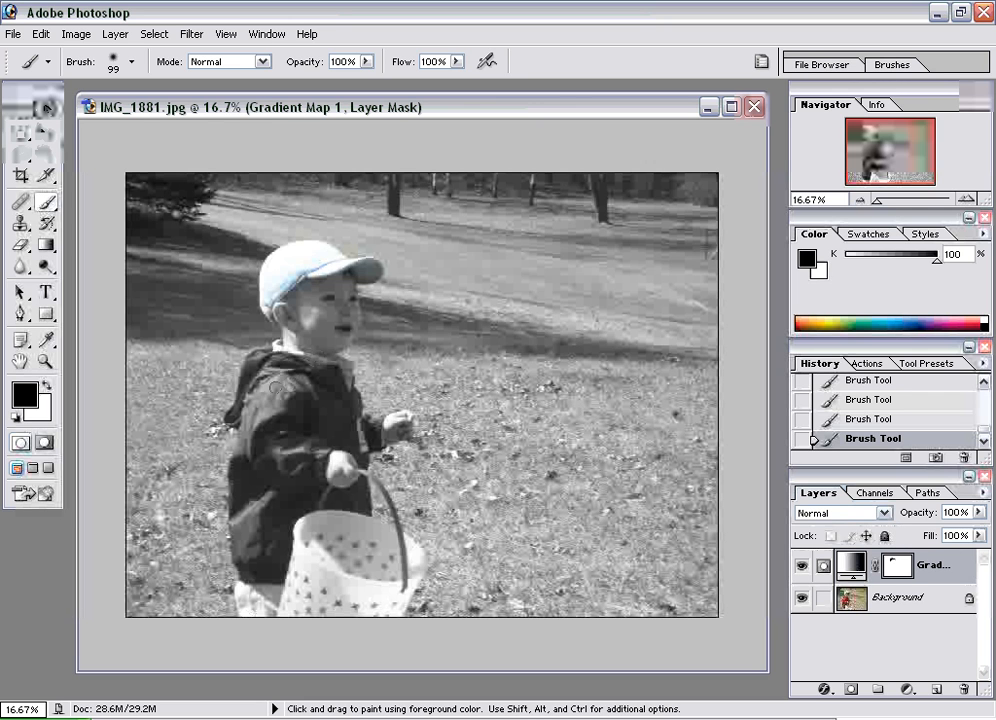
drag(258, 402, 264, 408)
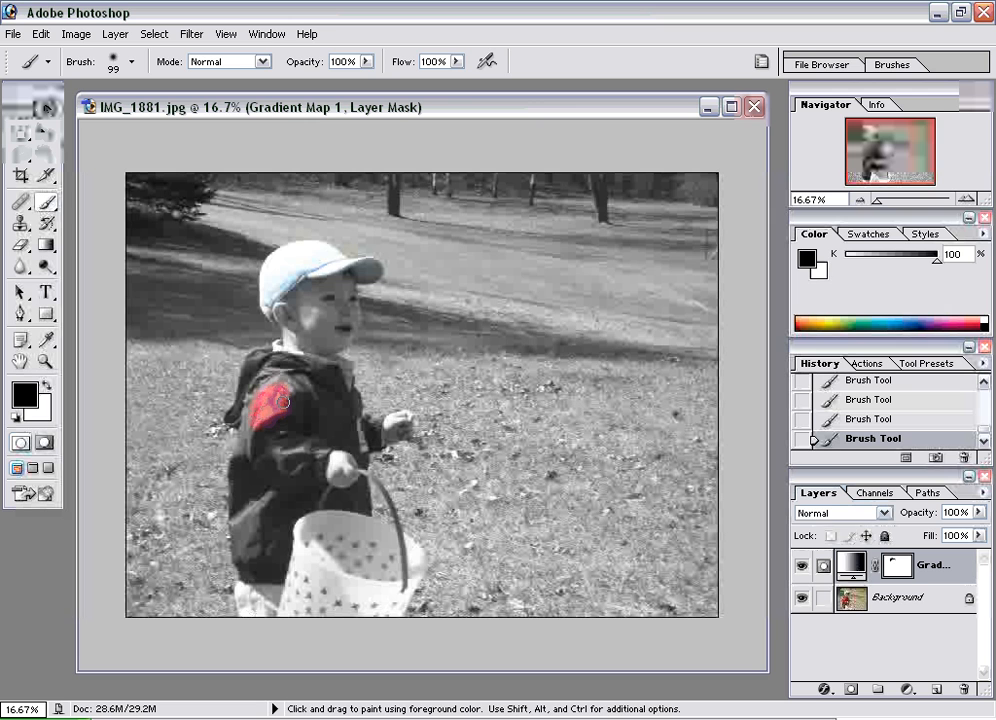
drag(282, 402, 286, 407)
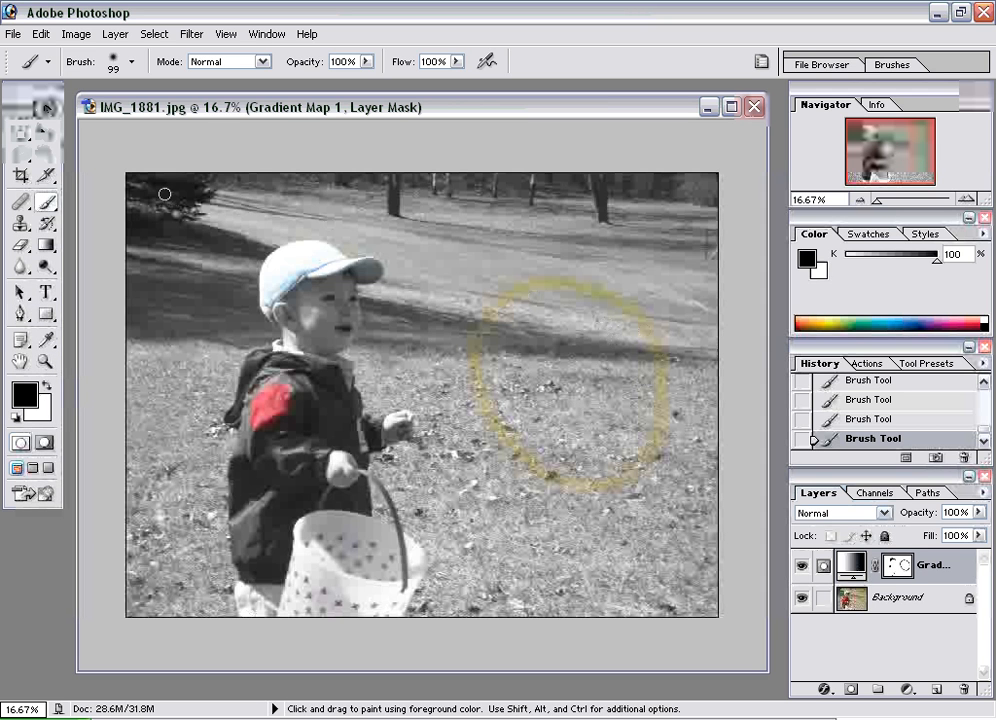
Clear the painted ring on the grass from the layer mask using a rectangular selection around it, and deselect
click(21, 131)
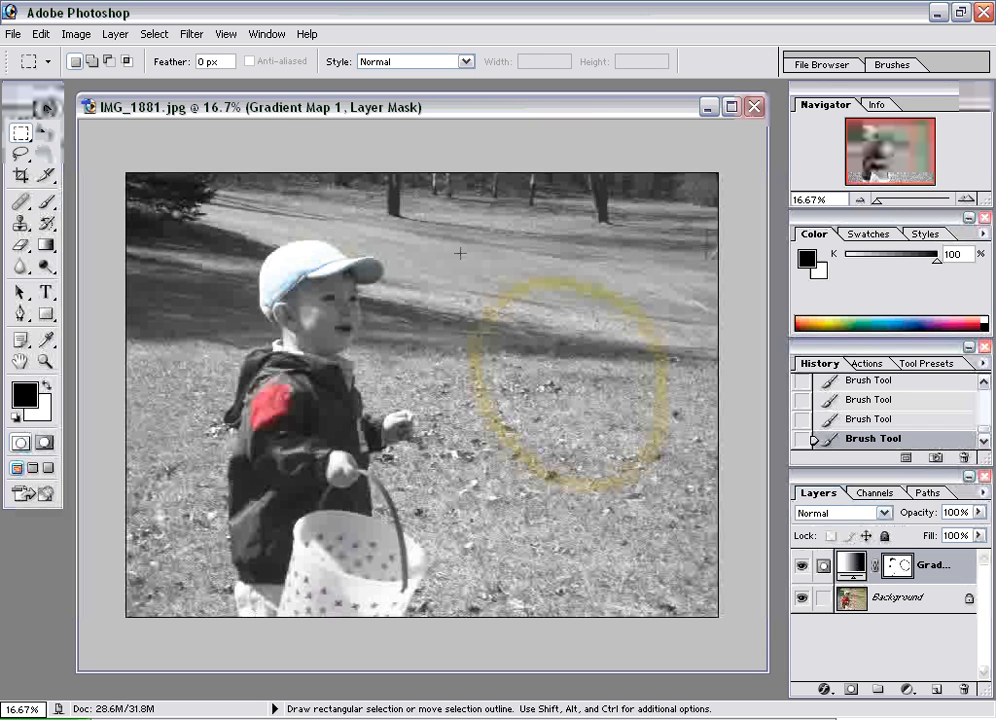
drag(449, 247, 537, 332)
drag(702, 487, 745, 515)
key(Delete)
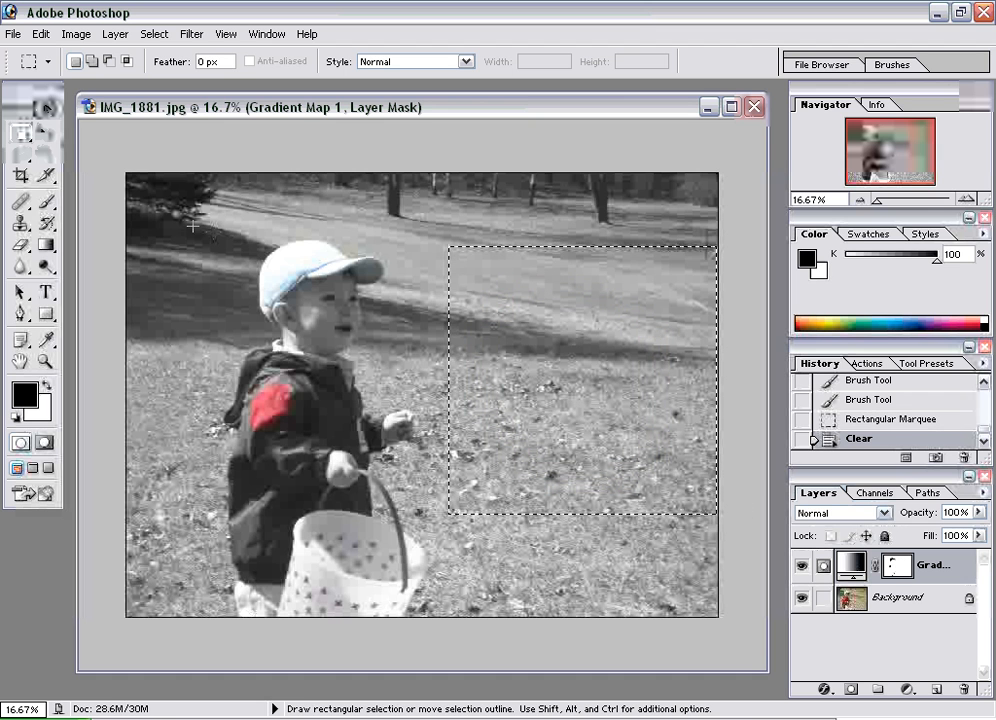
click(383, 308)
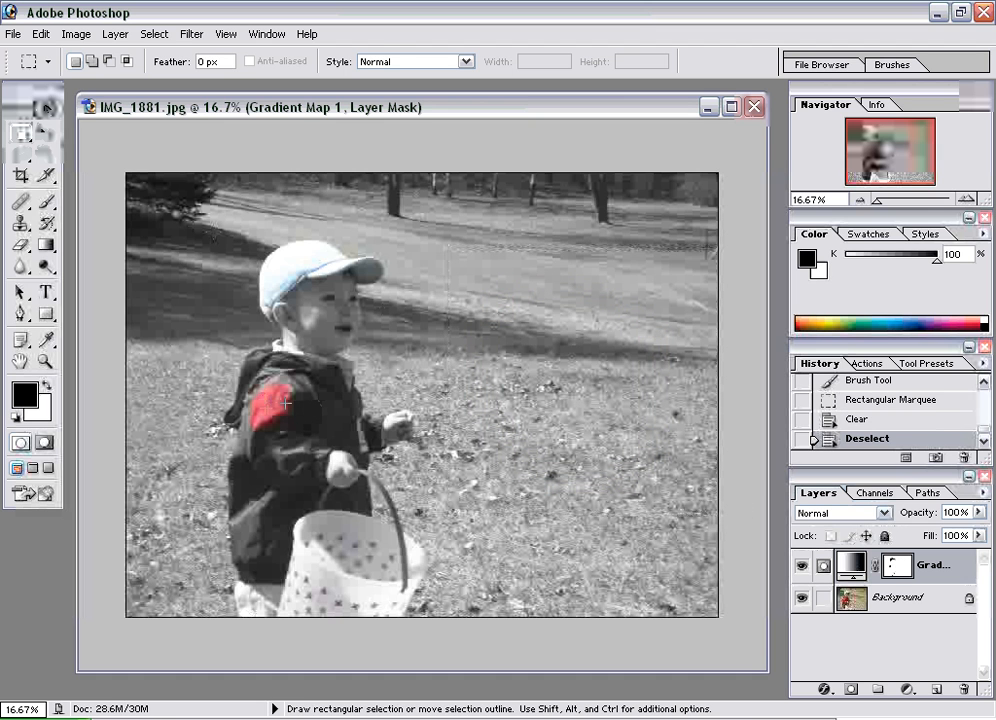
Brush white on the layer mask over the jacket's shoulder and the cap to turn them back to grayscale
key(b)
click(47, 386)
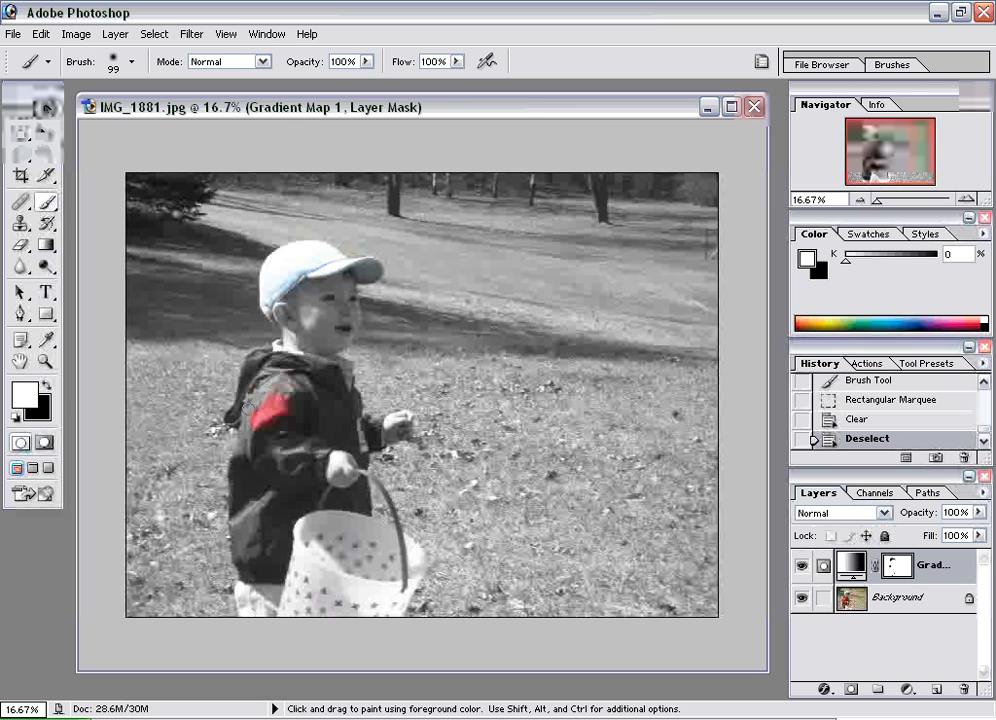
drag(252, 425, 266, 395)
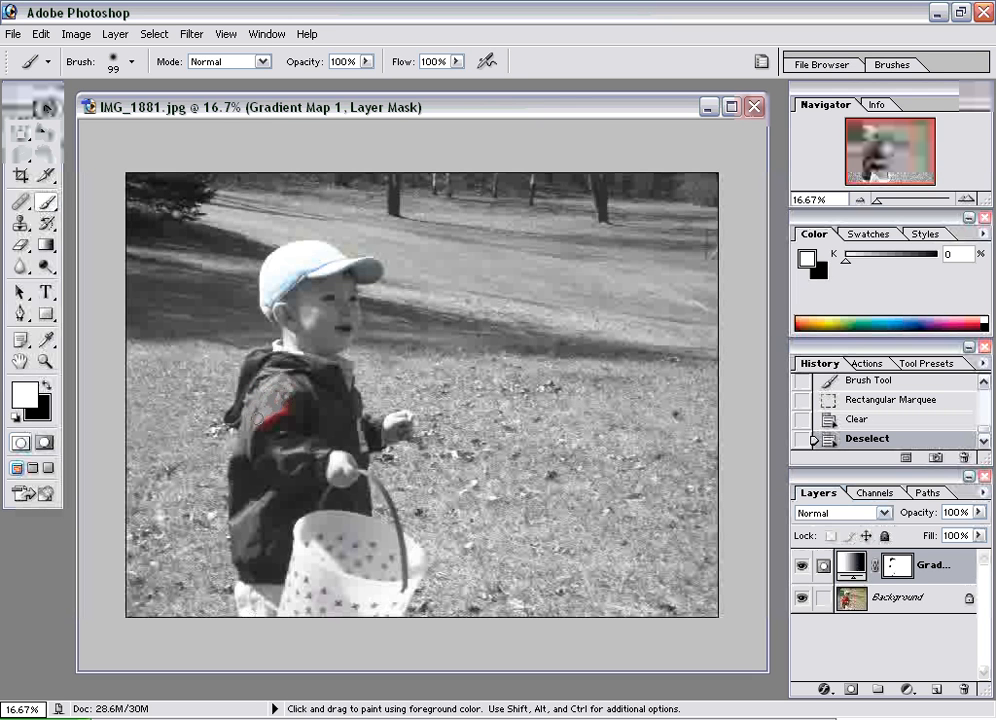
drag(257, 418, 290, 403)
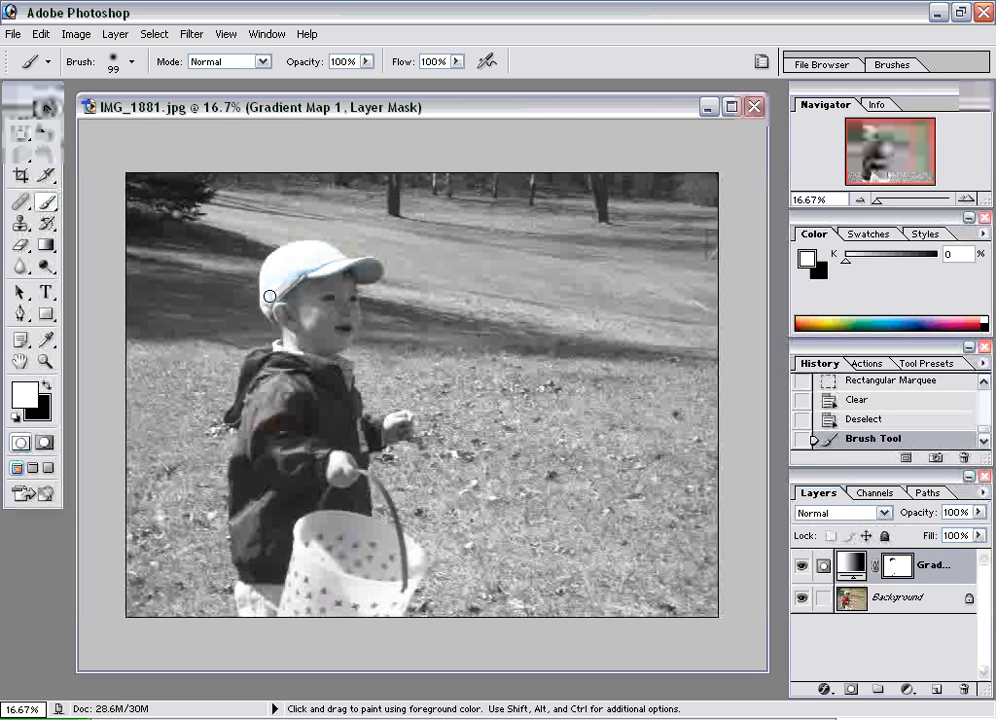
click(321, 262)
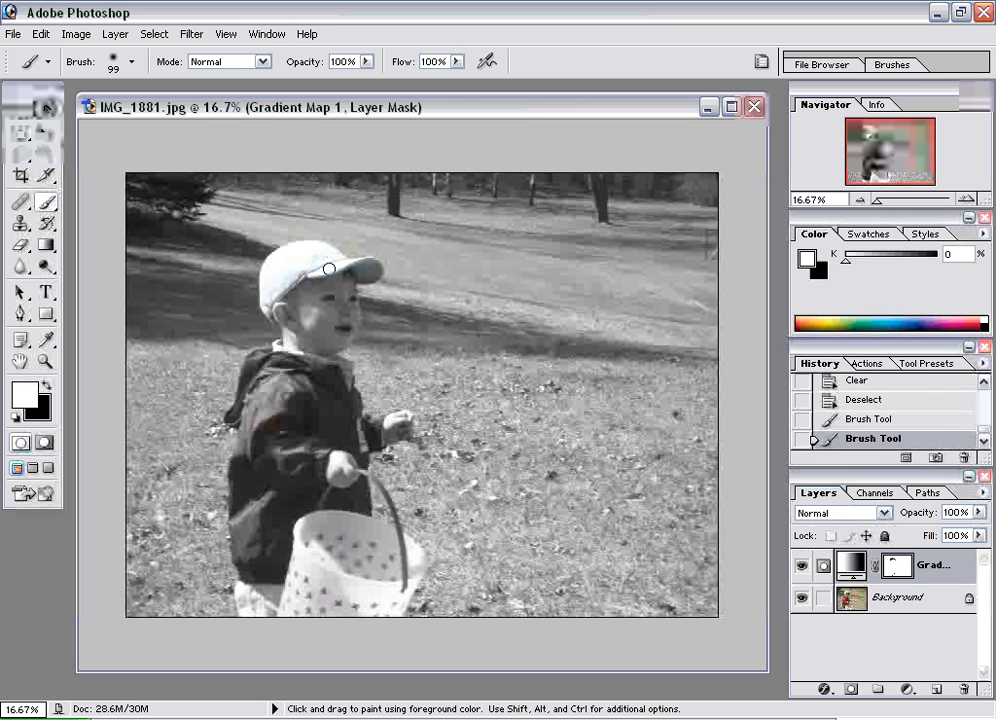
mouse_move(325, 258)
mouse_down()
mouse_move(256, 311)
mouse_move(287, 315)
mouse_up()
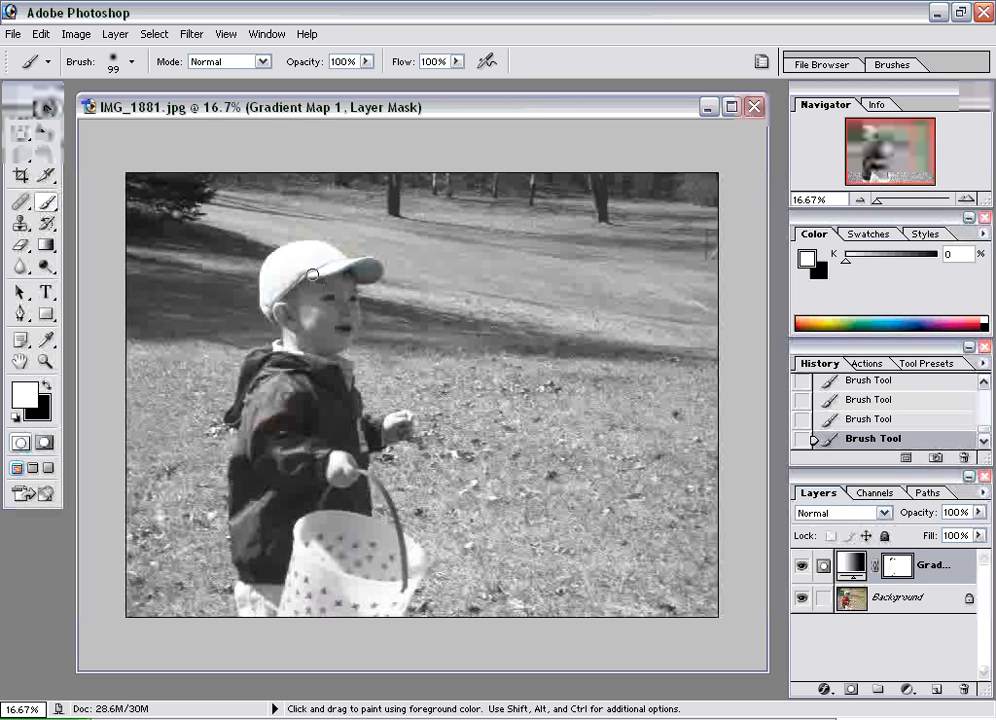
Brush black on the mask across the cap's lower edge and the boy's temple to reveal color, and switch the foreground to white
click(46, 384)
mouse_move(270, 288)
mouse_down()
mouse_move(309, 265)
mouse_move(297, 305)
mouse_move(315, 286)
mouse_move(300, 265)
mouse_move(312, 314)
mouse_up()
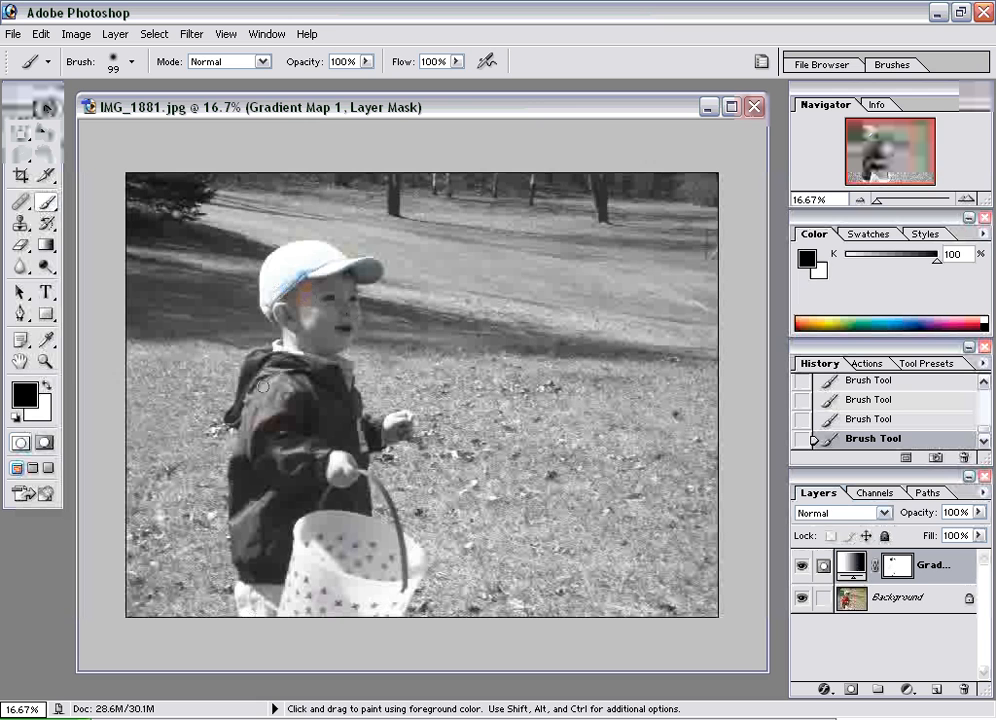
click(47, 386)
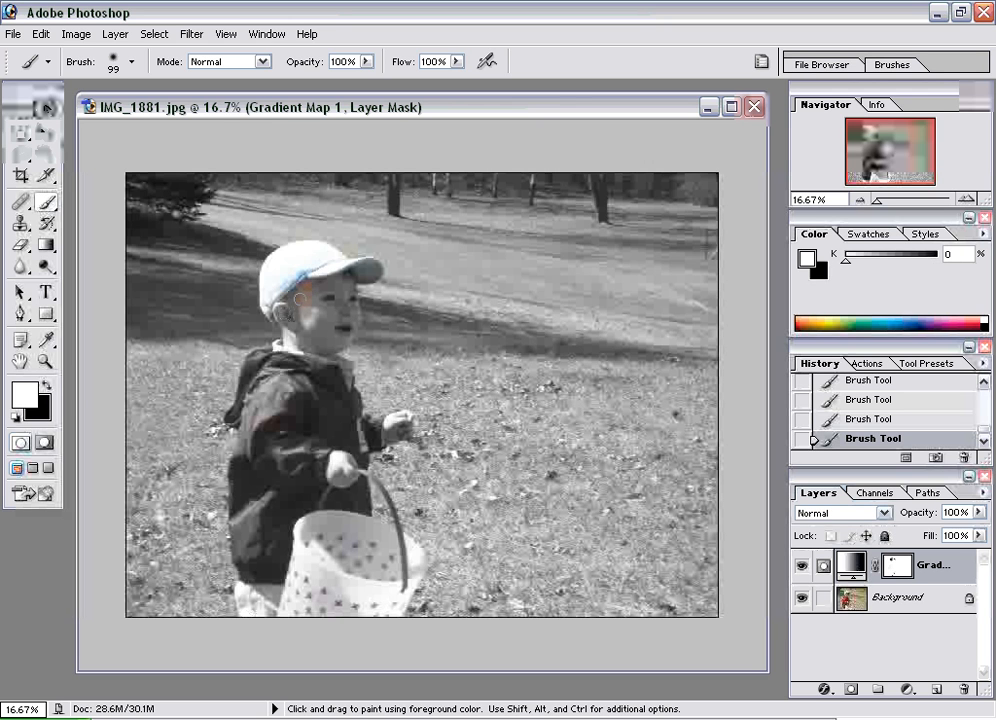